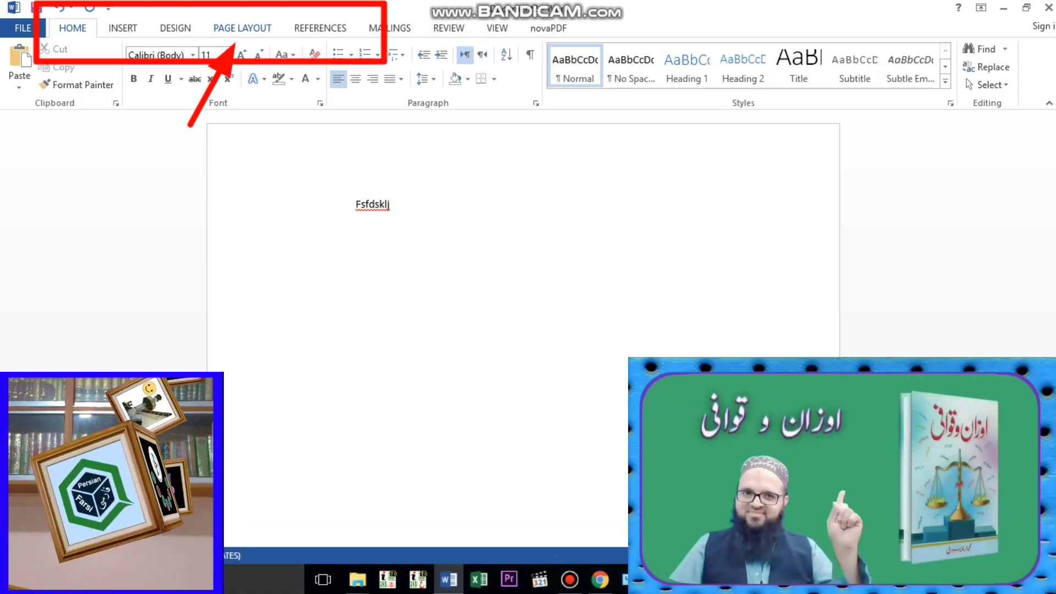
Step: Open the page border settings from the document's Page Setup layout options
left_click(242, 29)
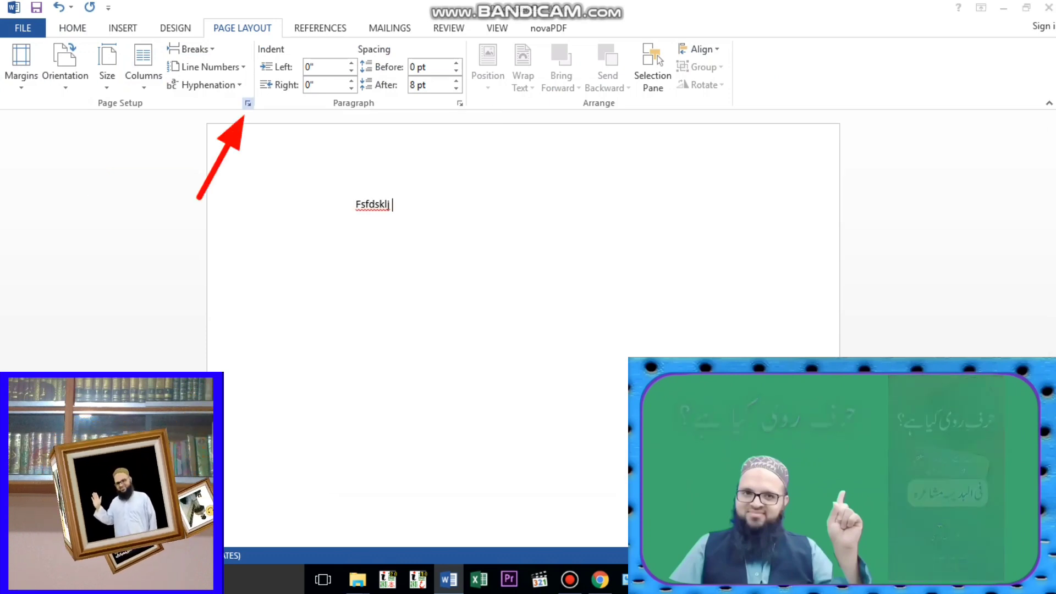
left_click(248, 103)
left_click_drag(393, 84, 385, 63)
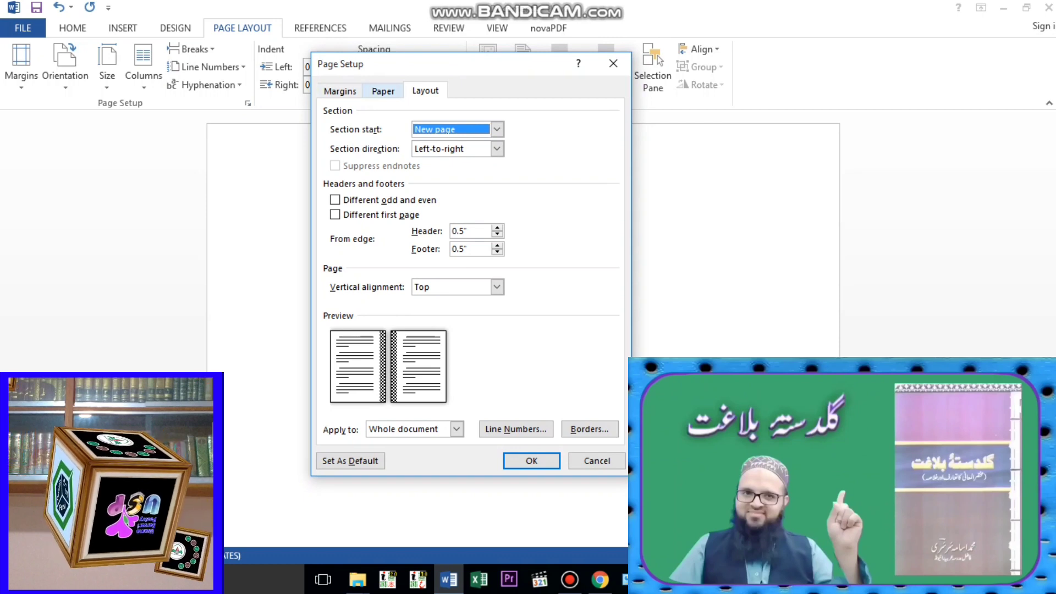
left_click(383, 91)
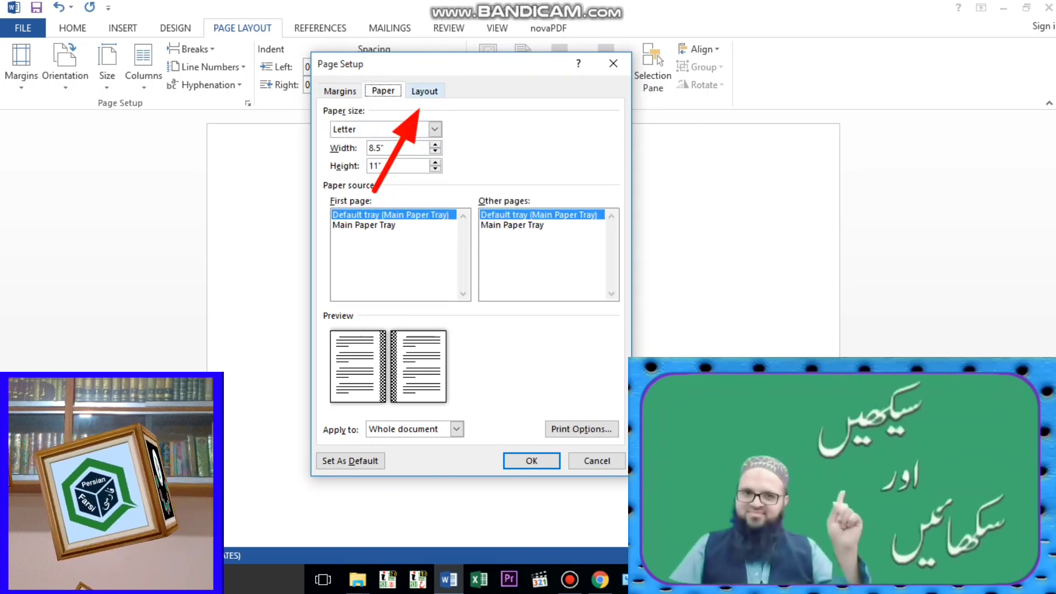
key("ctrl+Tab")
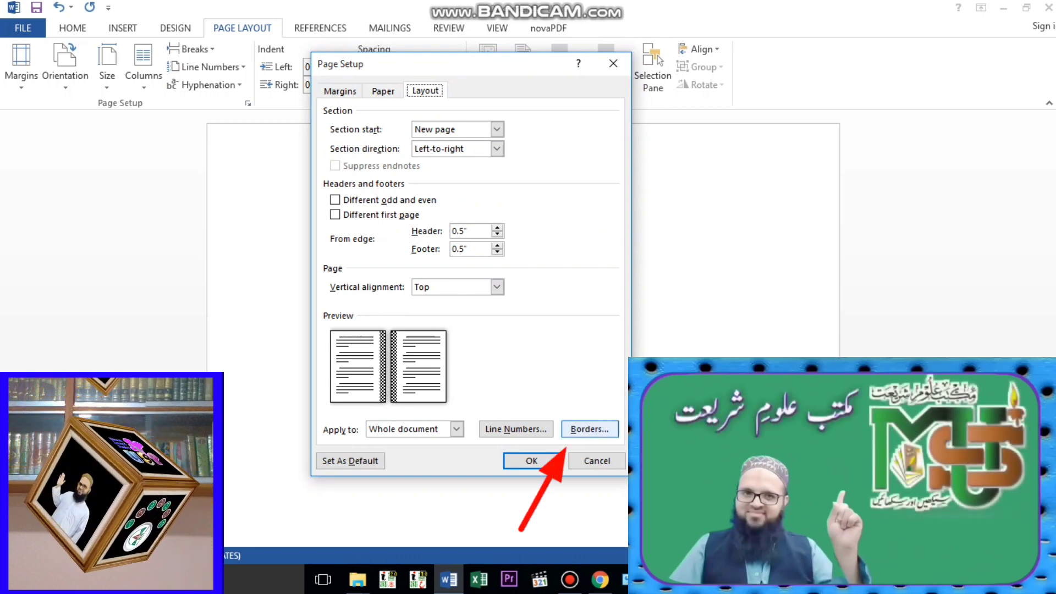
left_click(589, 429)
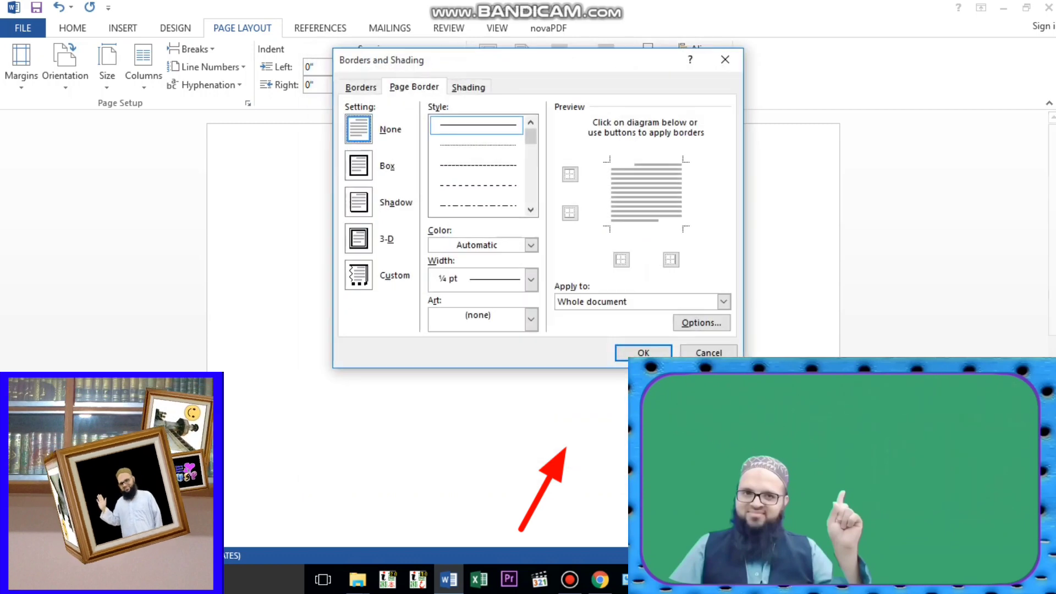
mouse_move(517, 60)
left_mouse_down()
mouse_move(432, 81)
mouse_move(436, 105)
left_mouse_up()
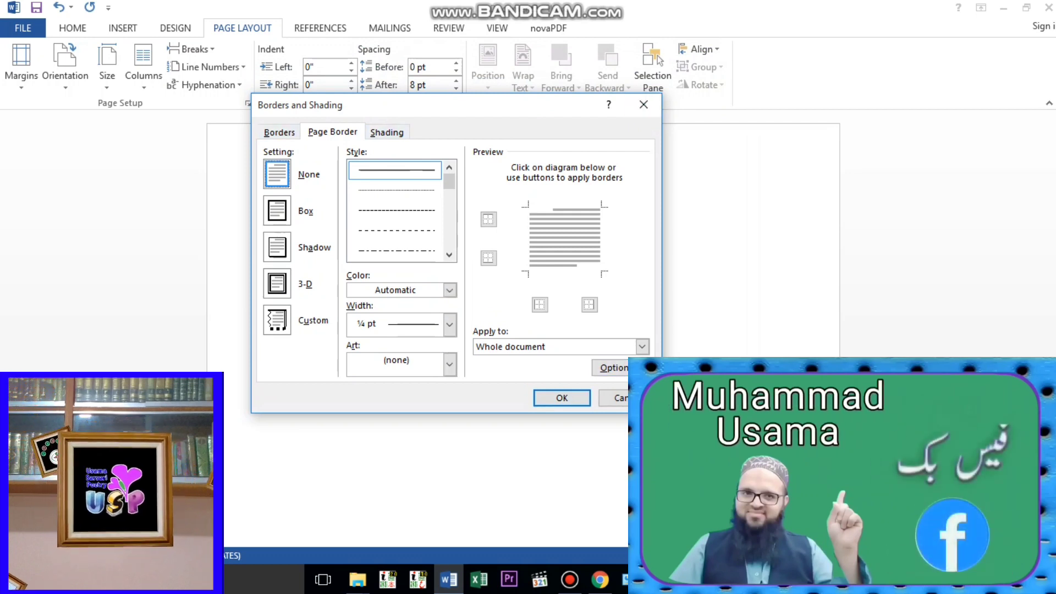
Step: Check the paragraph border options and which scopes they can apply to, keeping Paragraph
left_click(280, 132)
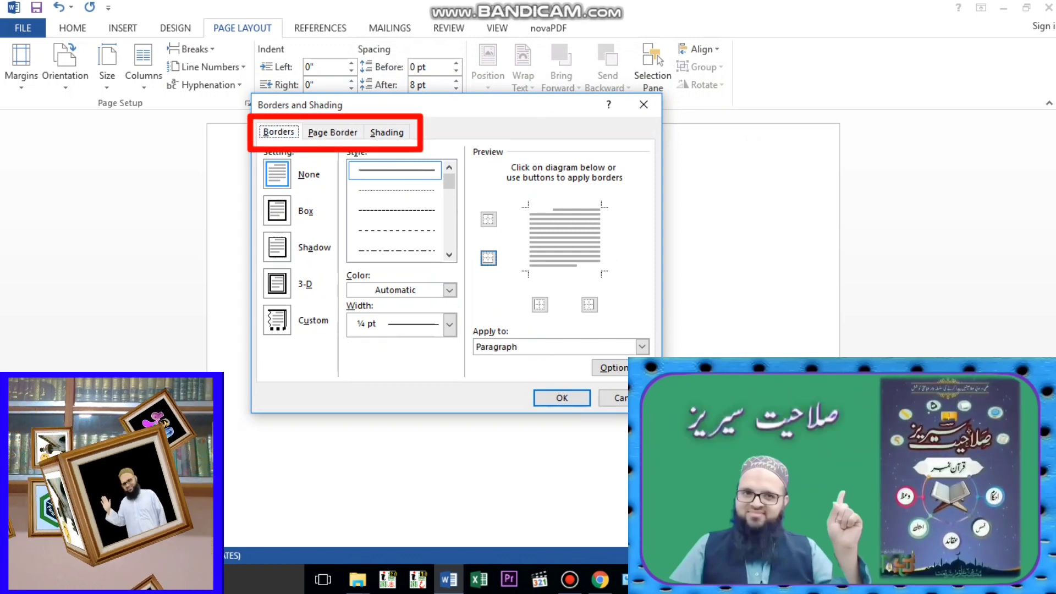
left_click(642, 347)
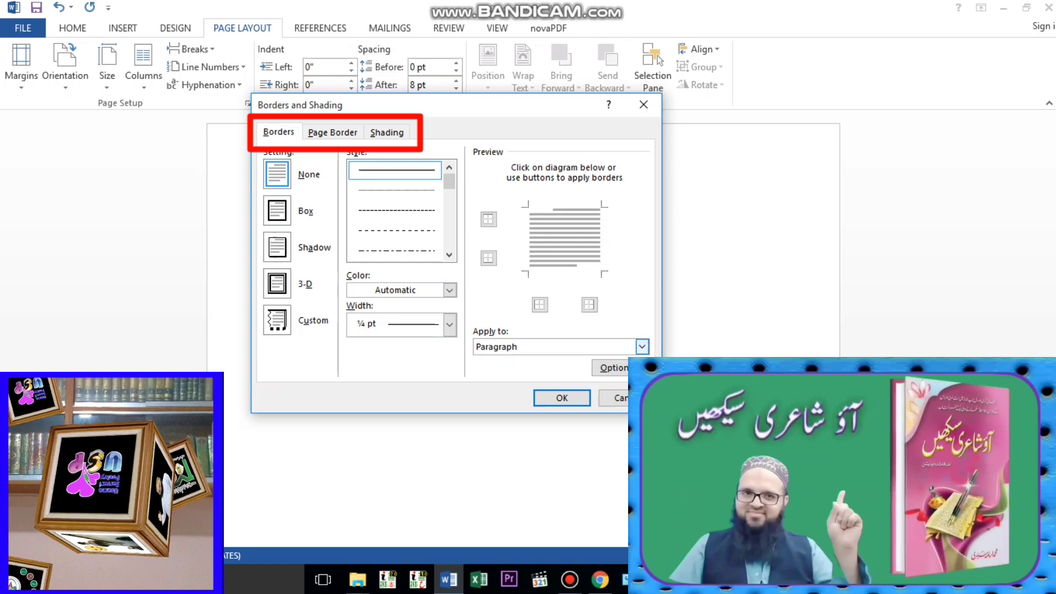
left_click(605, 360)
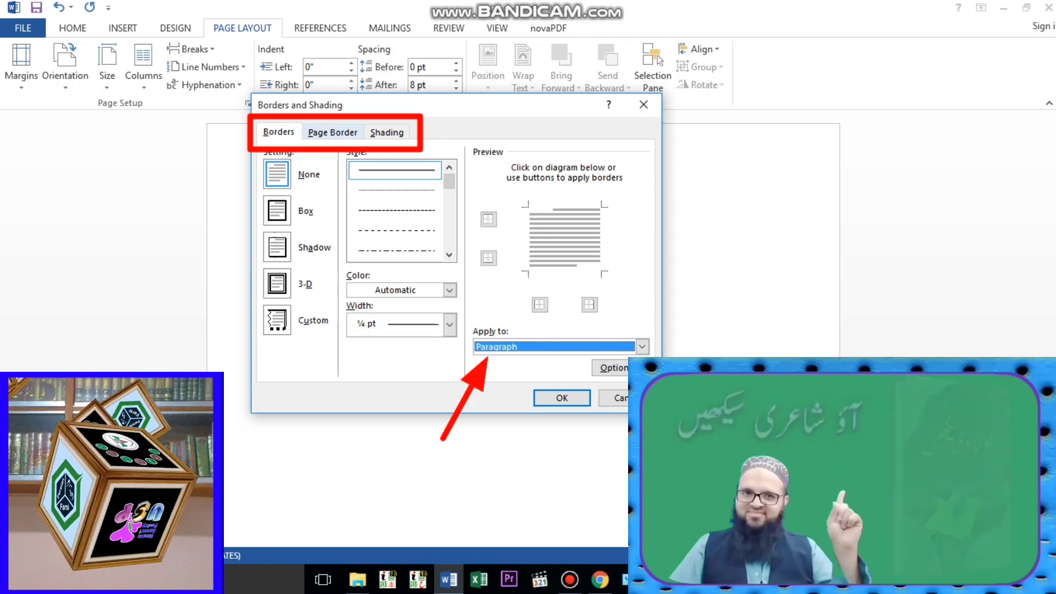
Step: Try the Shadow and 3-D page border settings and settle on Box for the whole document
left_click(332, 132)
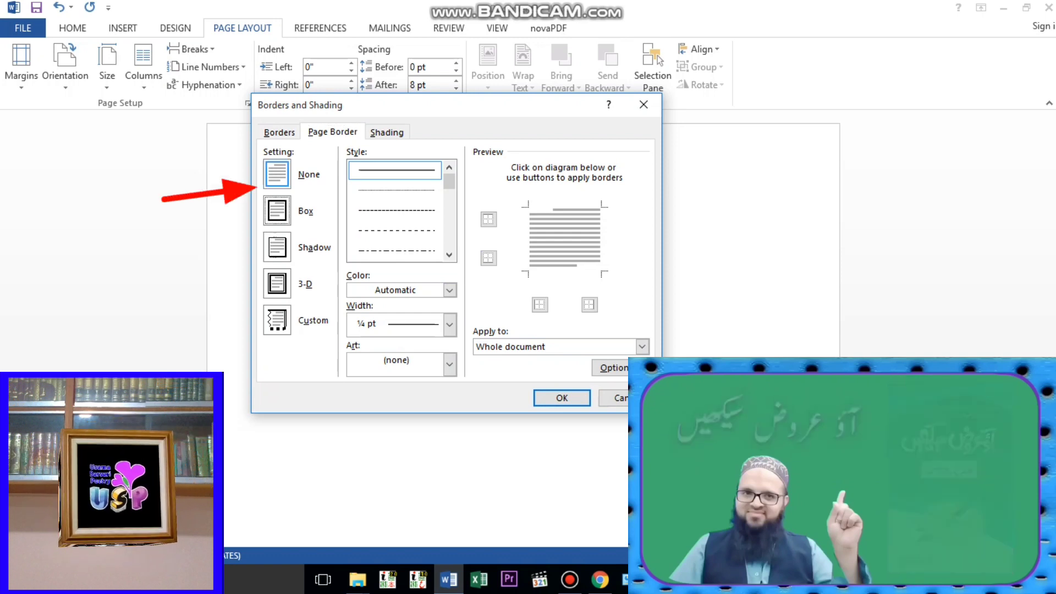
left_click(277, 211)
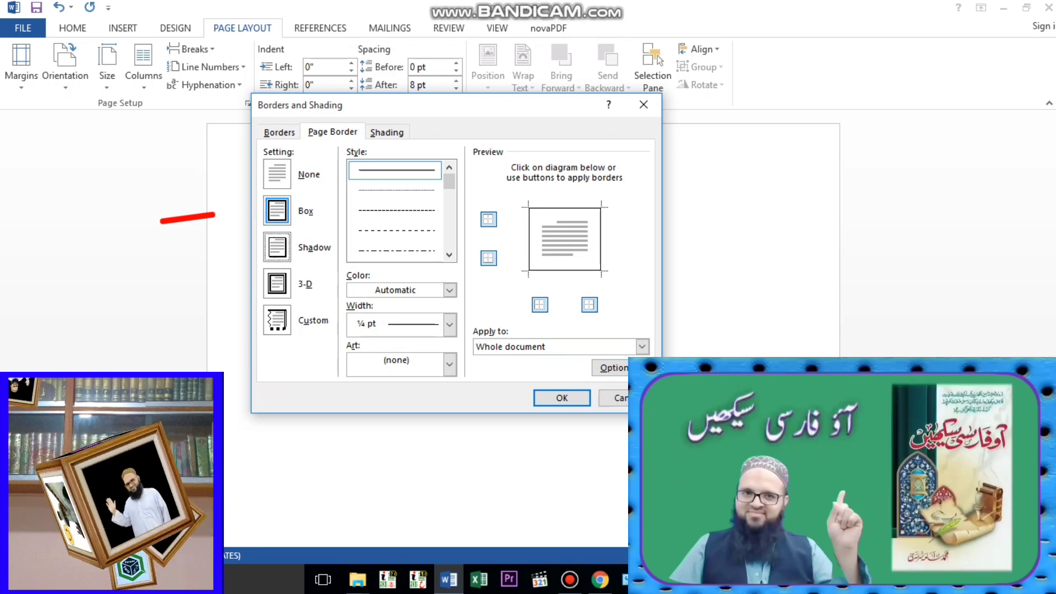
left_click(277, 247)
left_click(277, 284)
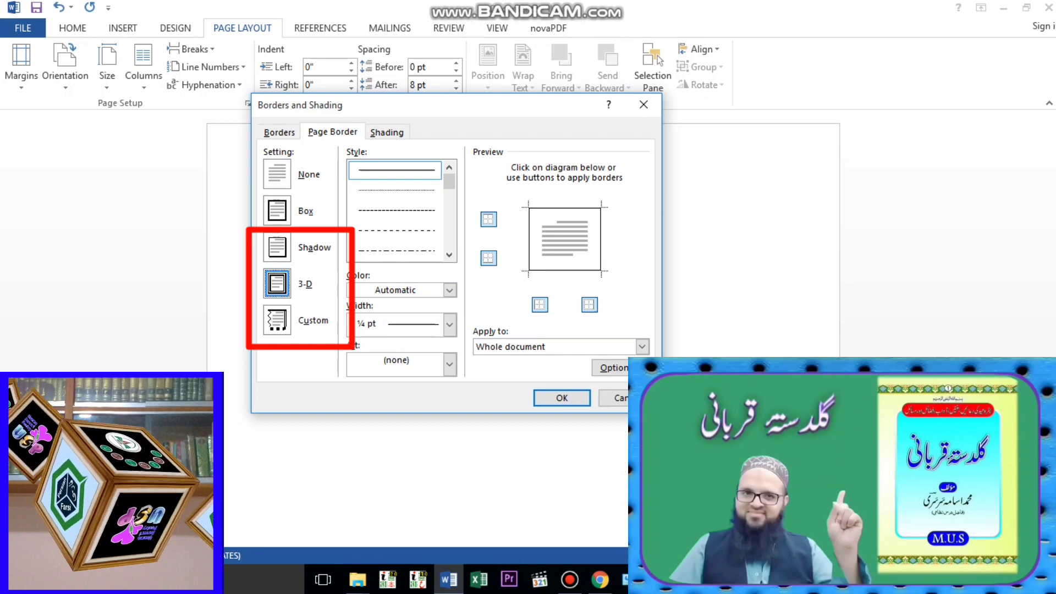
left_click(277, 211)
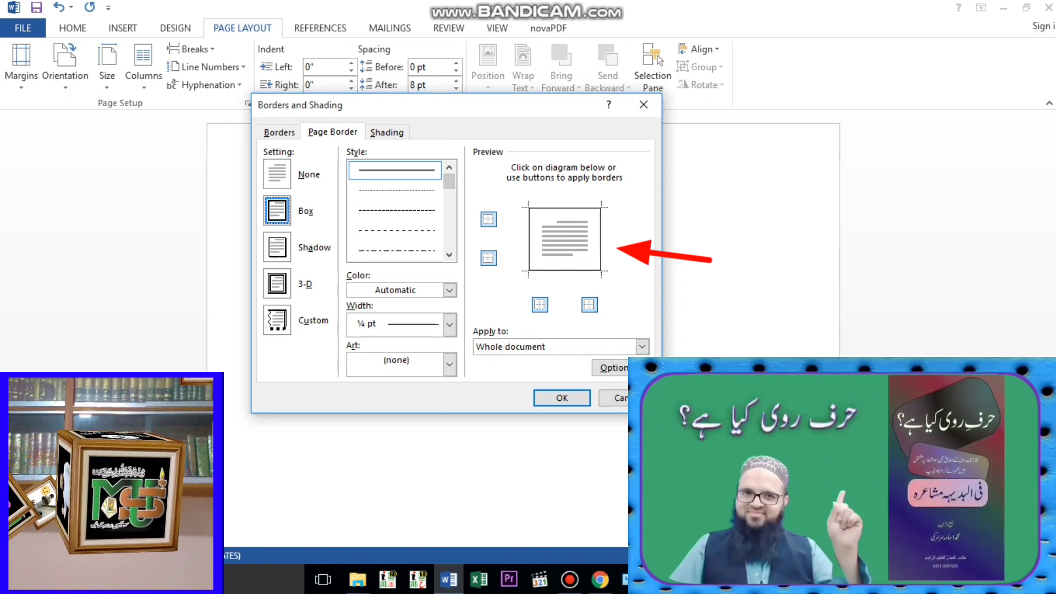
Step: Try dashed line styles and choose the 3 pt shaded band with the dark outer edge for the page border
left_click(396, 191)
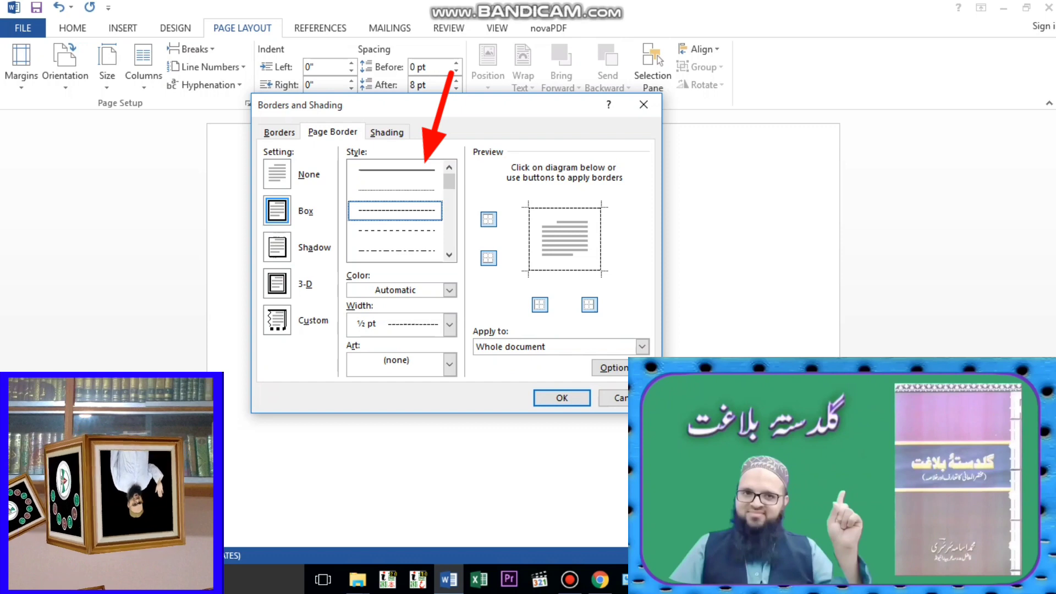
left_click(396, 230)
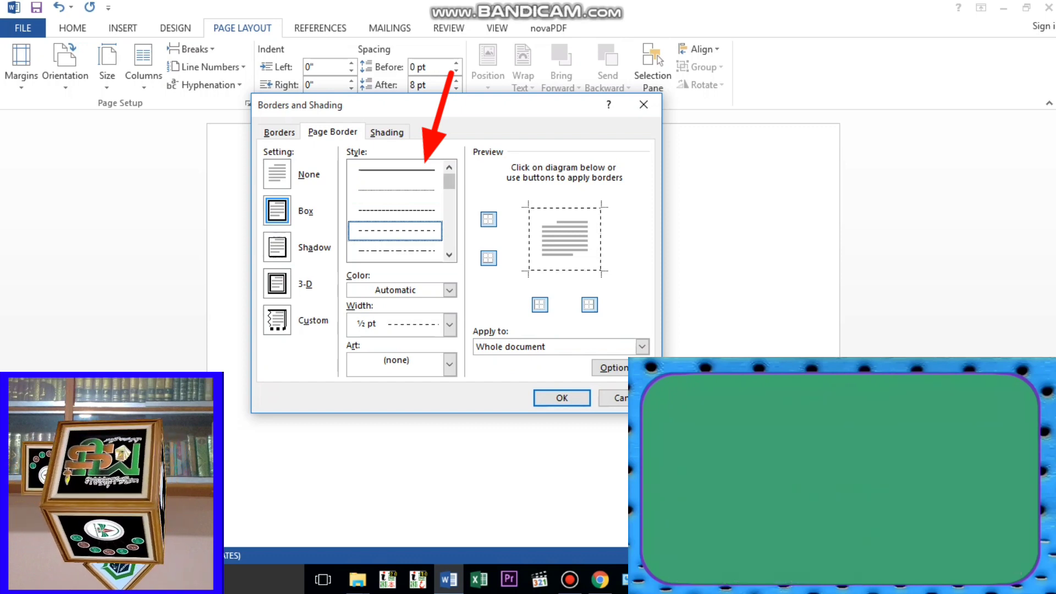
left_click_drag(450, 181, 450, 240)
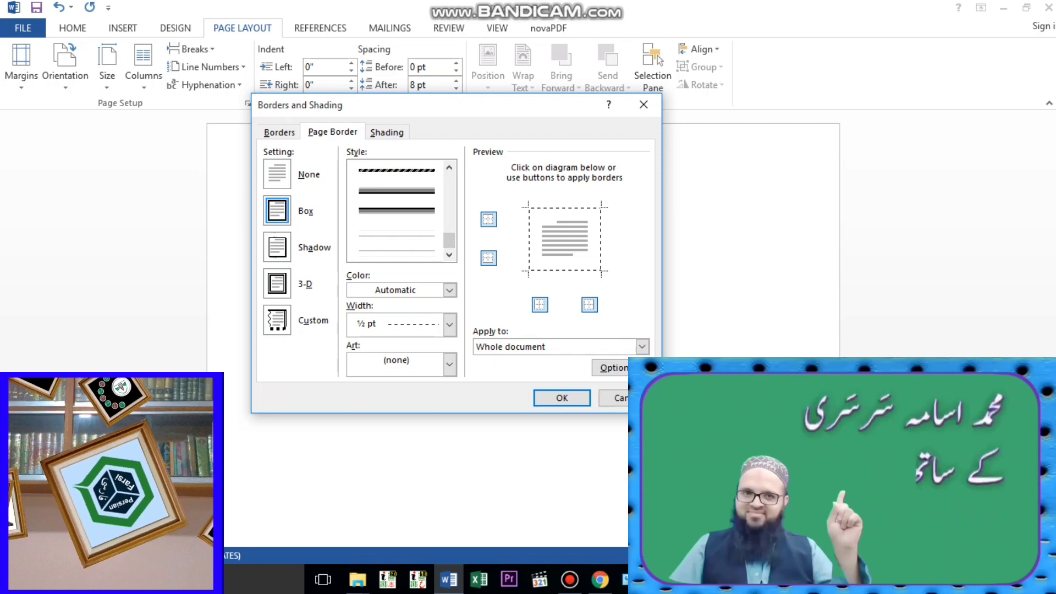
left_click(396, 210)
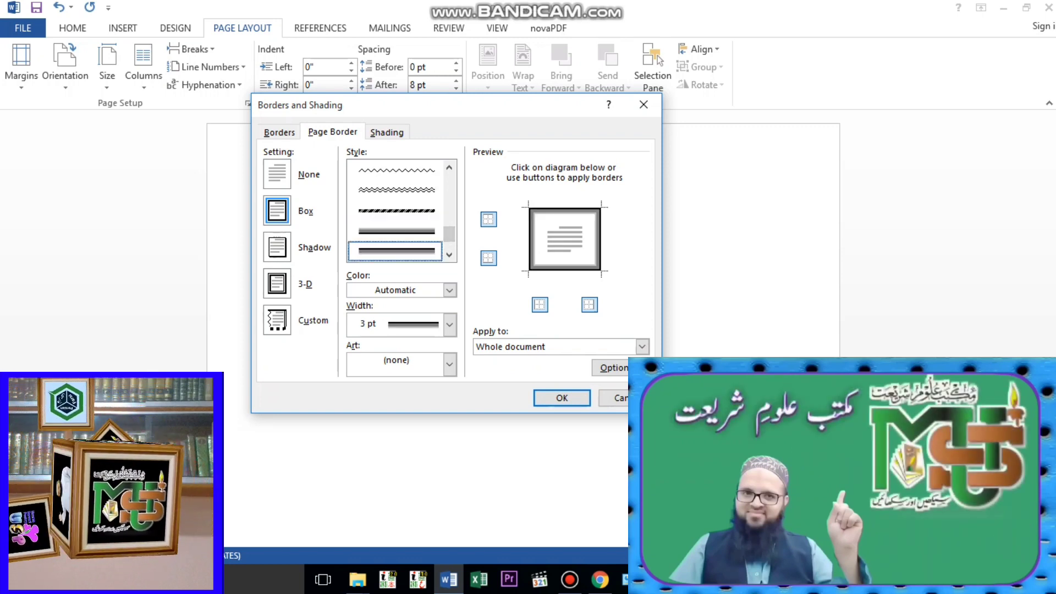
Step: Try a dark orange page border colour and settle on the standard Blue
left_click(449, 289)
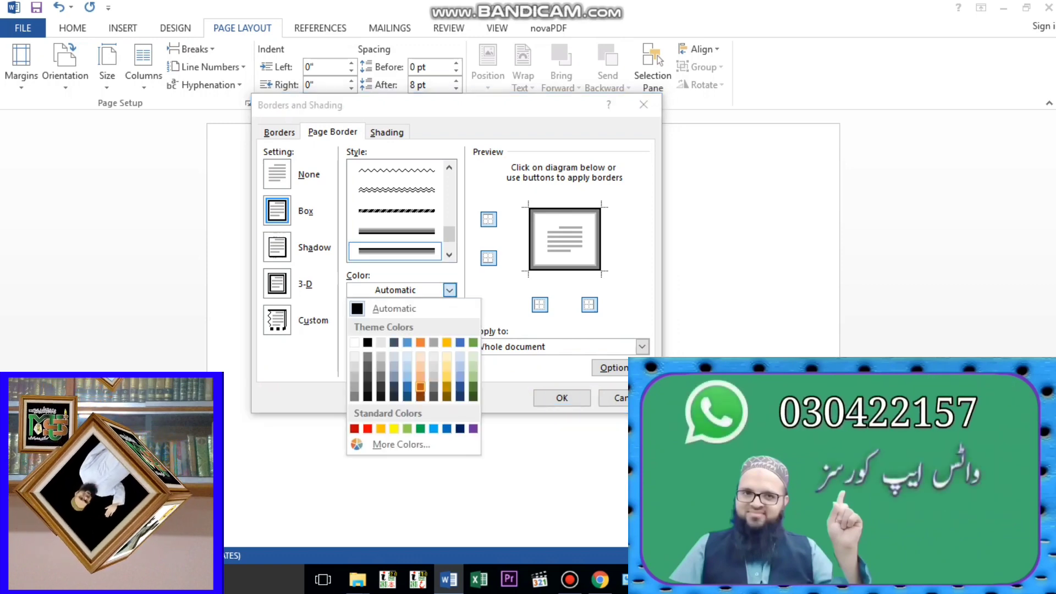
left_click(421, 397)
left_click(449, 290)
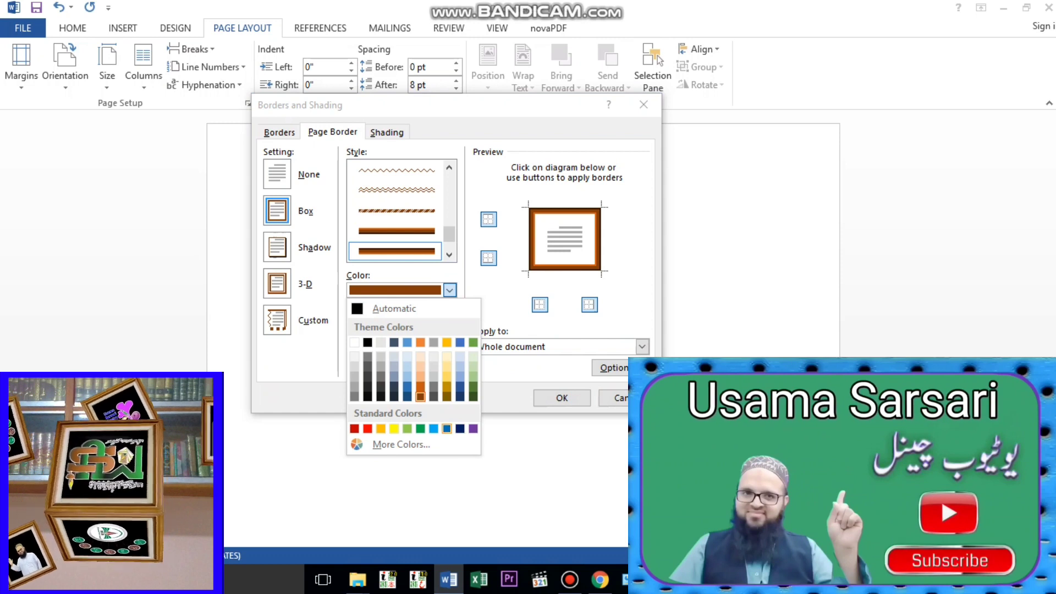
left_click(447, 428)
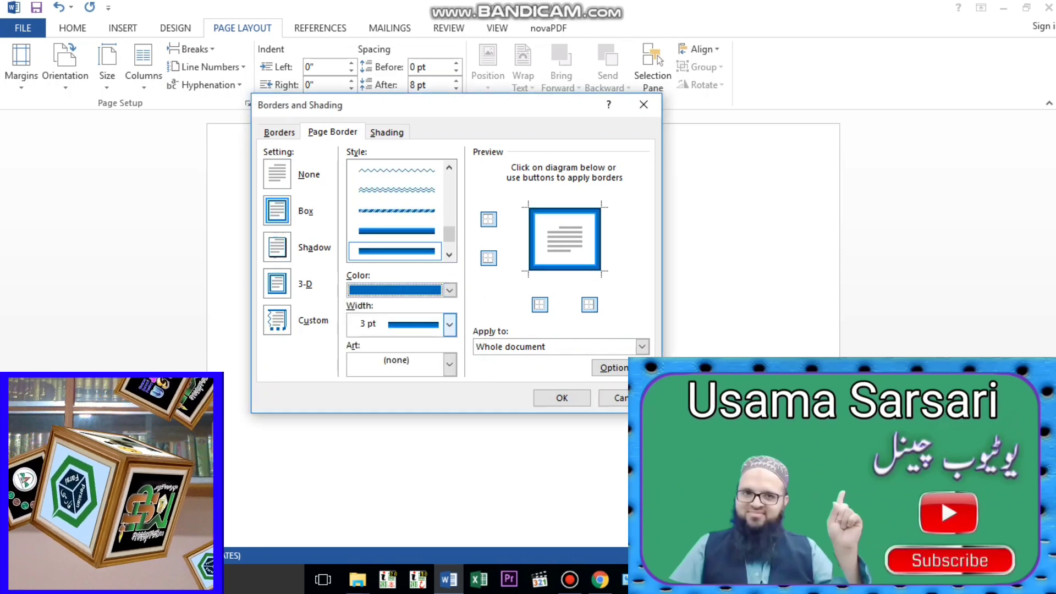
Step: Try the 6 pt and ¾ pt page border widths and settle on 2 ¼ pt
left_click(449, 325)
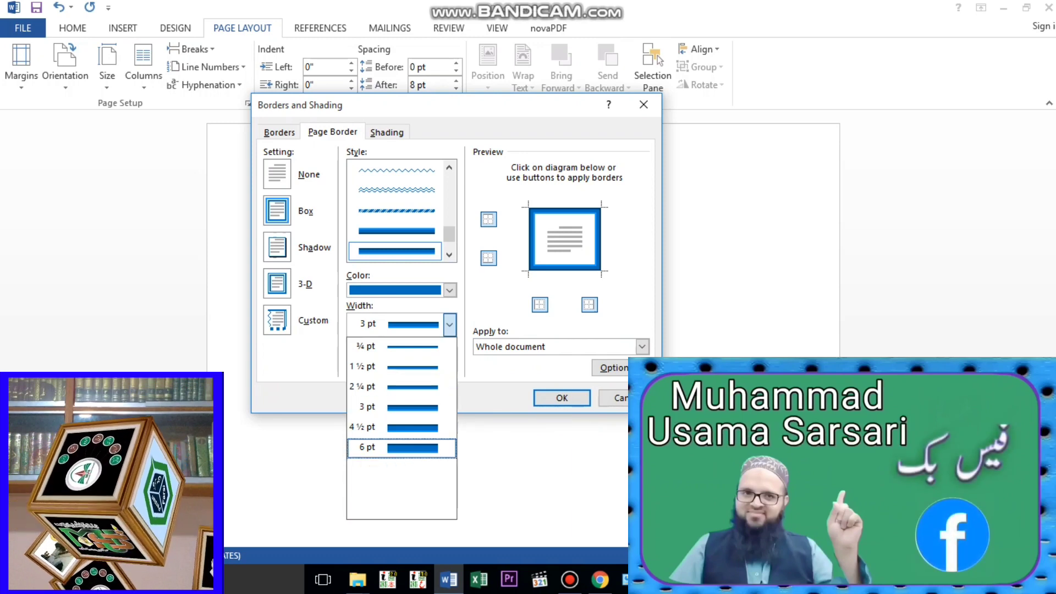
left_click(401, 447)
left_click(450, 325)
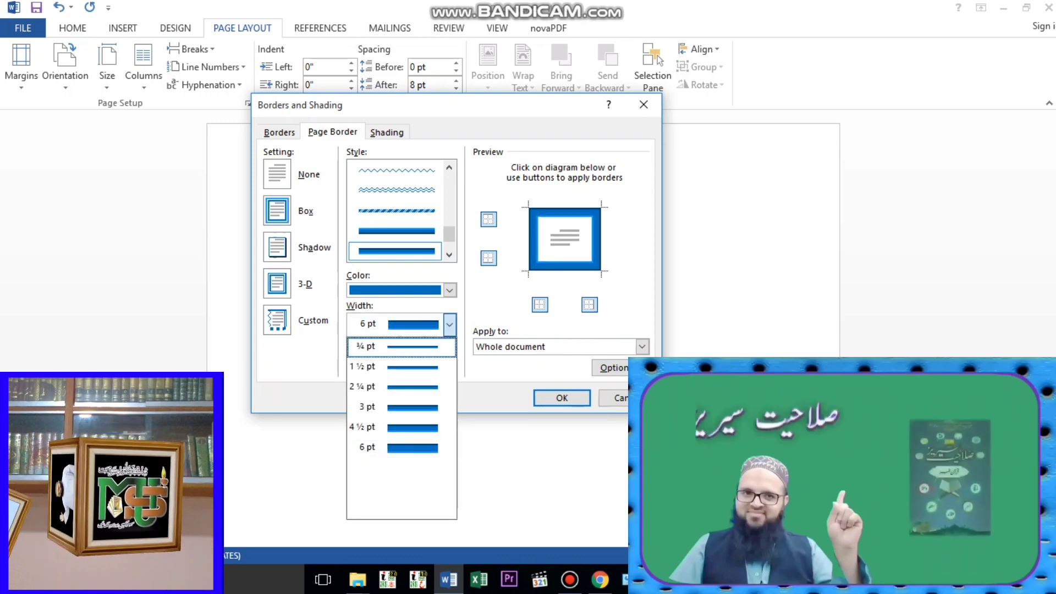
left_click(396, 384)
left_click(449, 325)
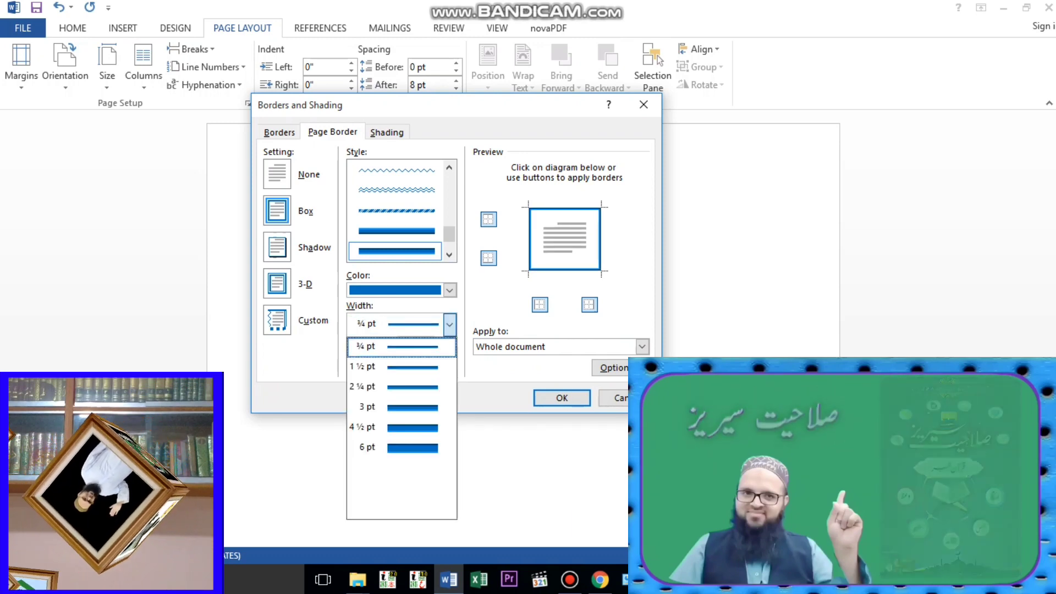
left_click(398, 387)
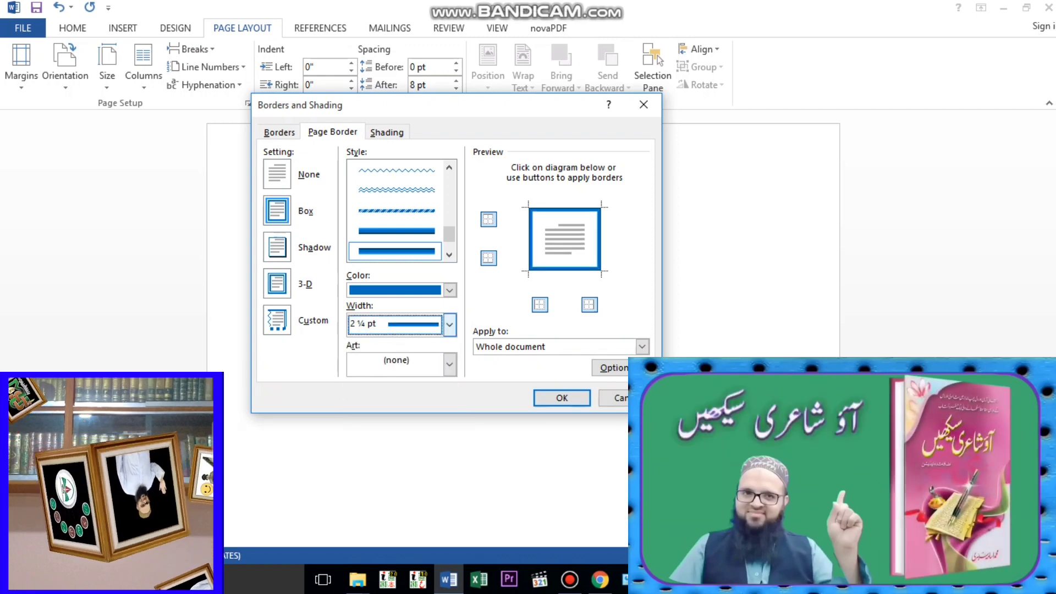
Step: Browse the available art designs for the page border, leaving the art set to none
left_click(449, 364)
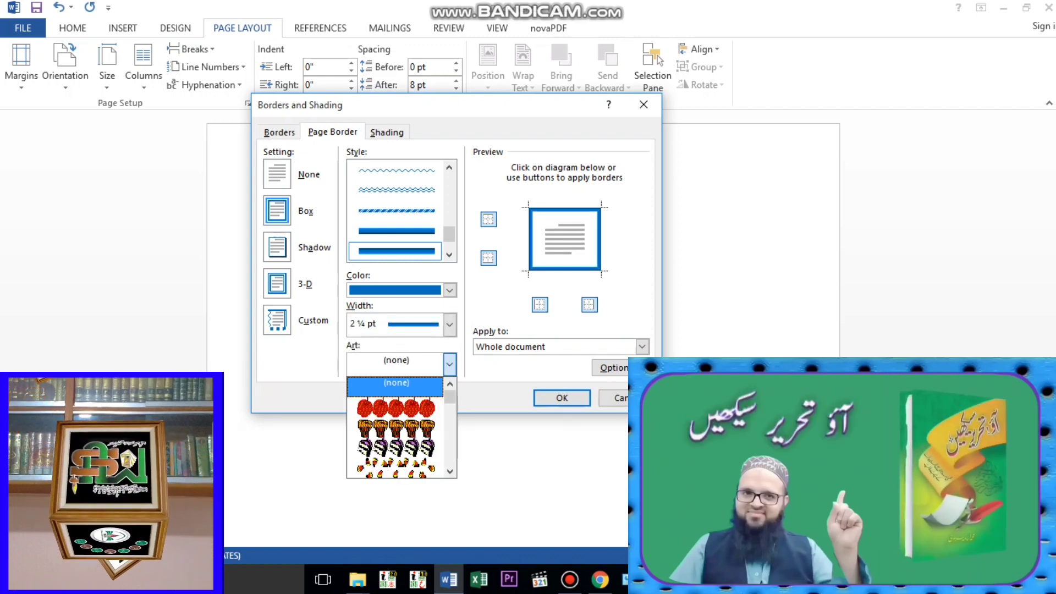
scroll(396, 427, "down", 10)
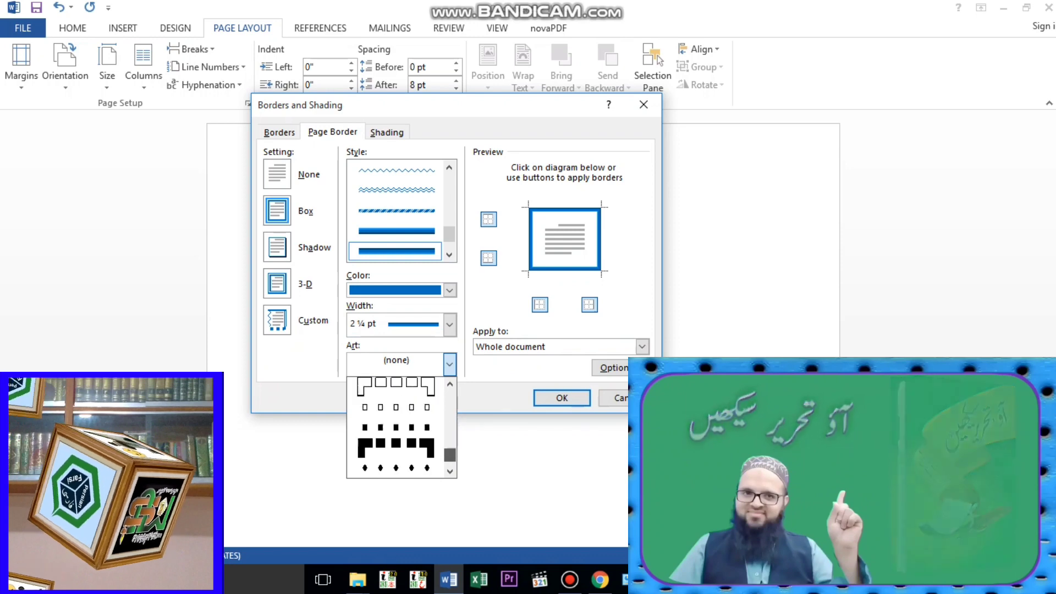
scroll(396, 427, "up", 3)
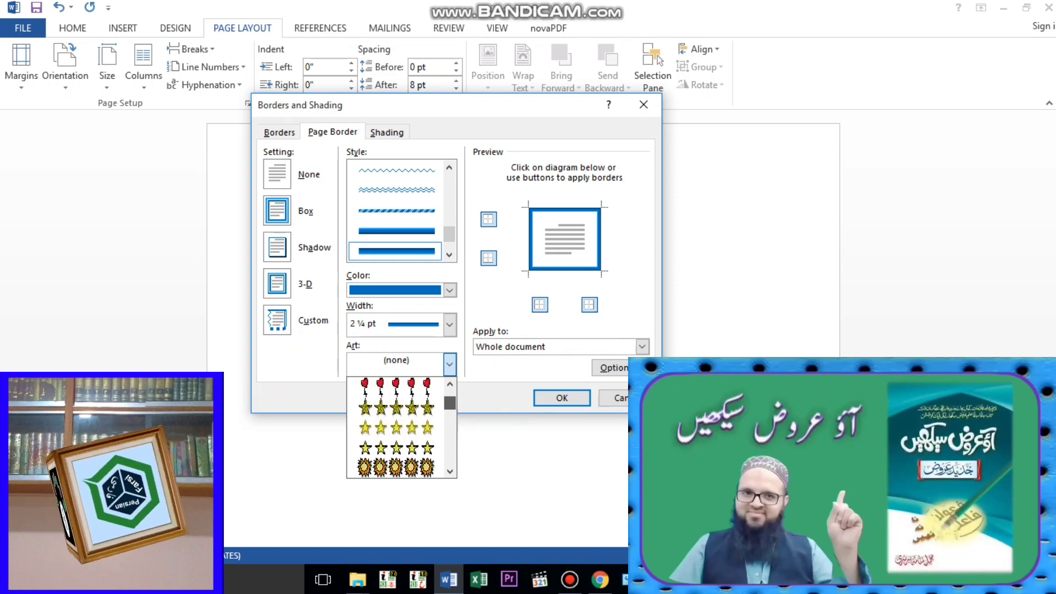
scroll(396, 428, "up", 3)
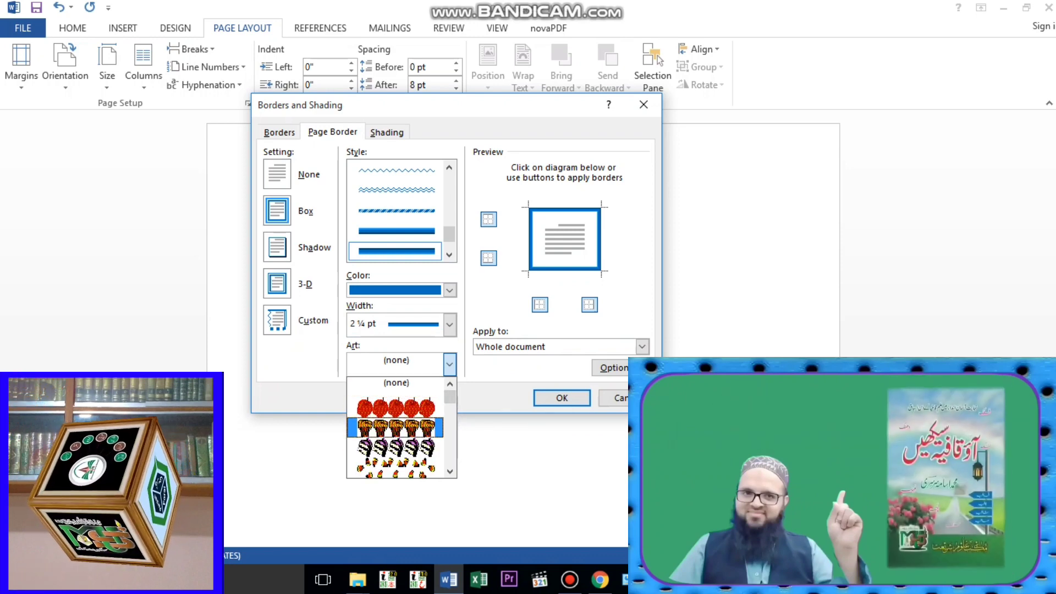
scroll(396, 428, "down", 5)
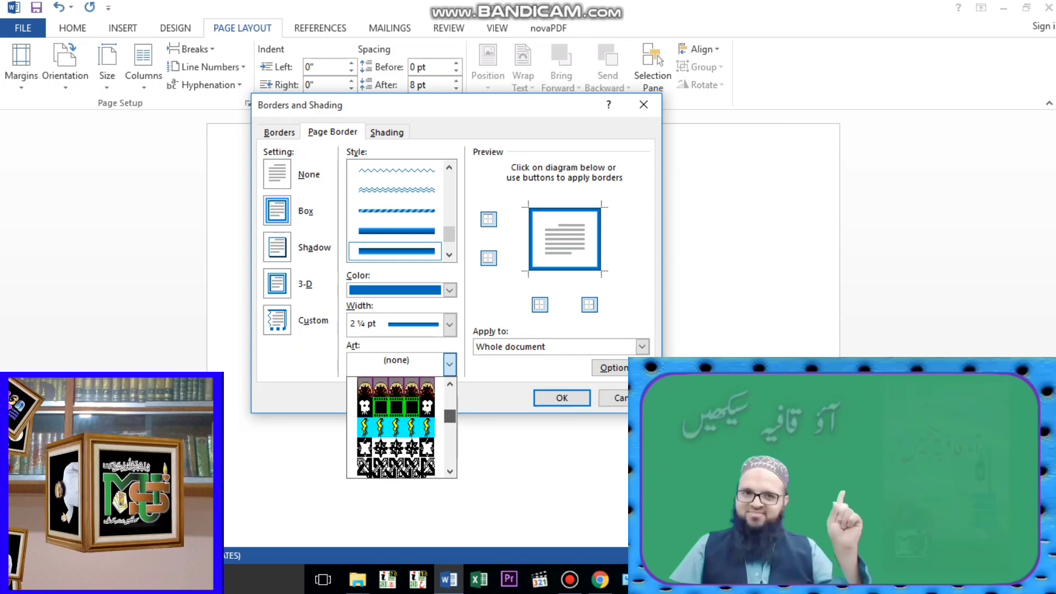
scroll(397, 428, "up", 5)
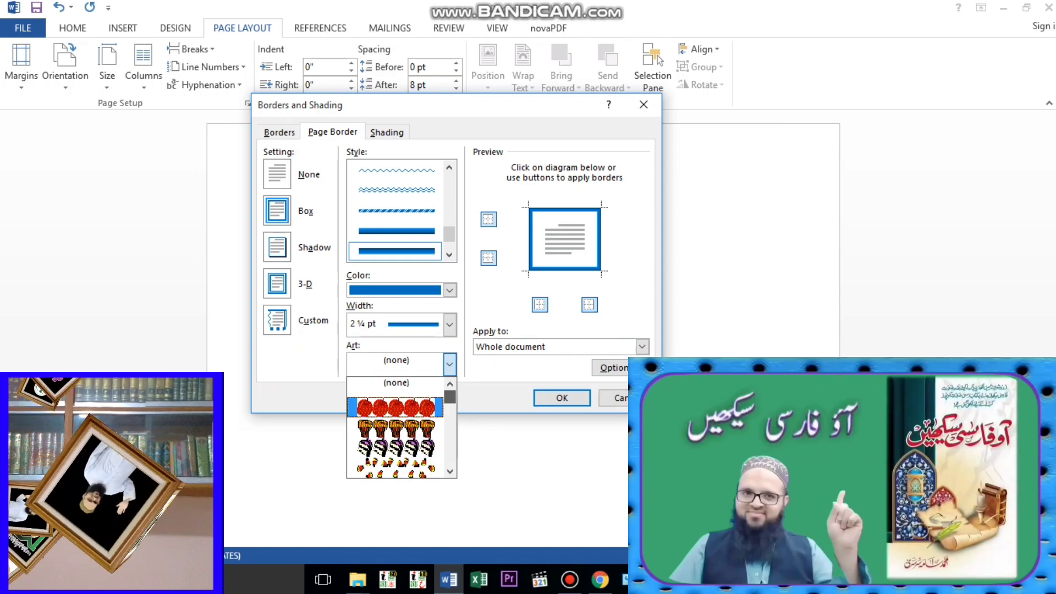
left_click(396, 407)
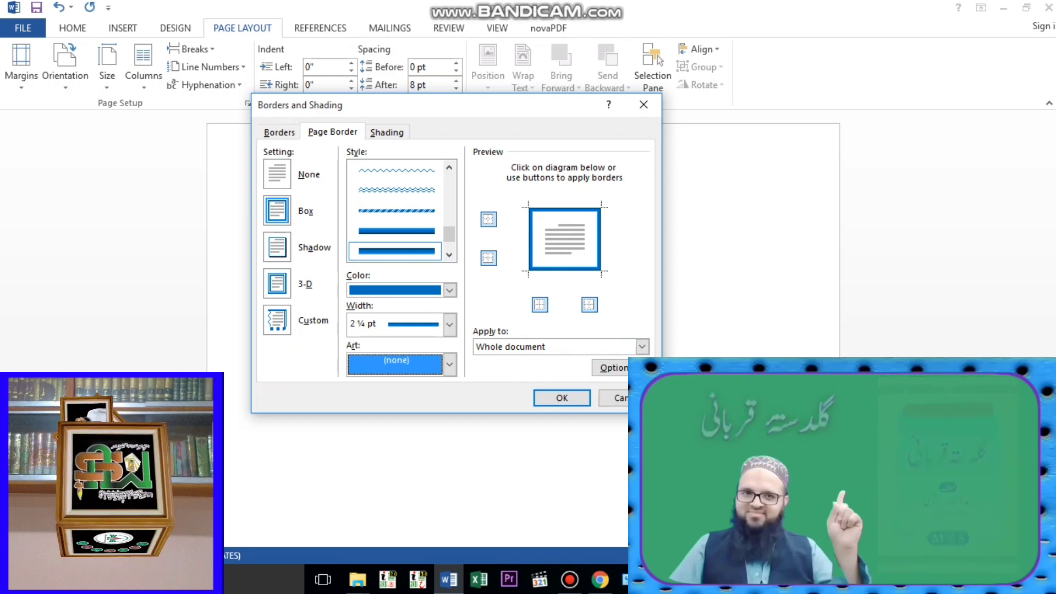
Step: Remove all four sides of the page border one at a time, and try restoring the right and bottom sides
left_click(565, 210)
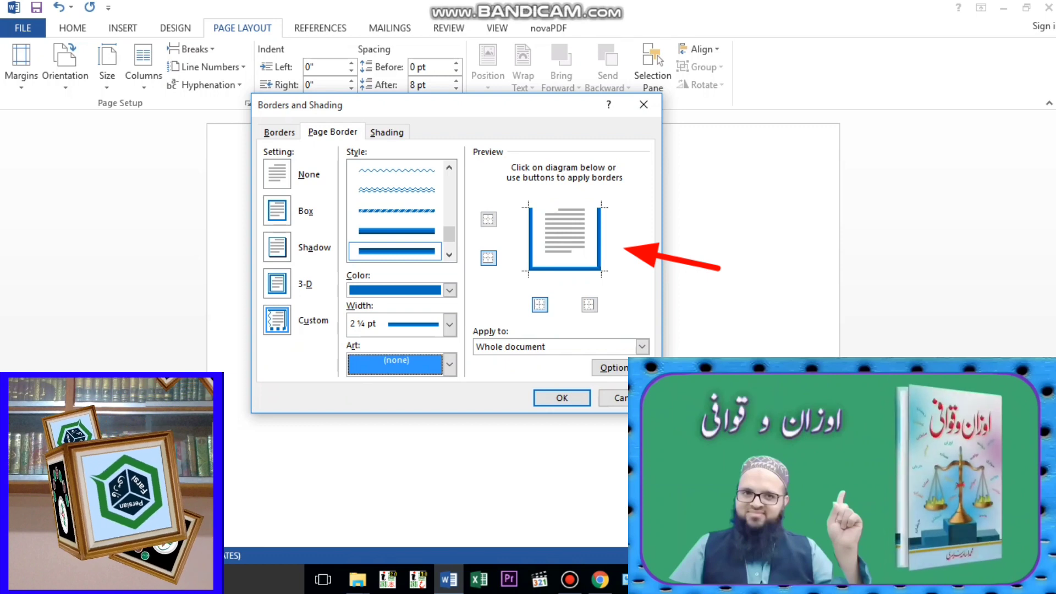
left_click(599, 238)
left_click(565, 269)
left_click(531, 238)
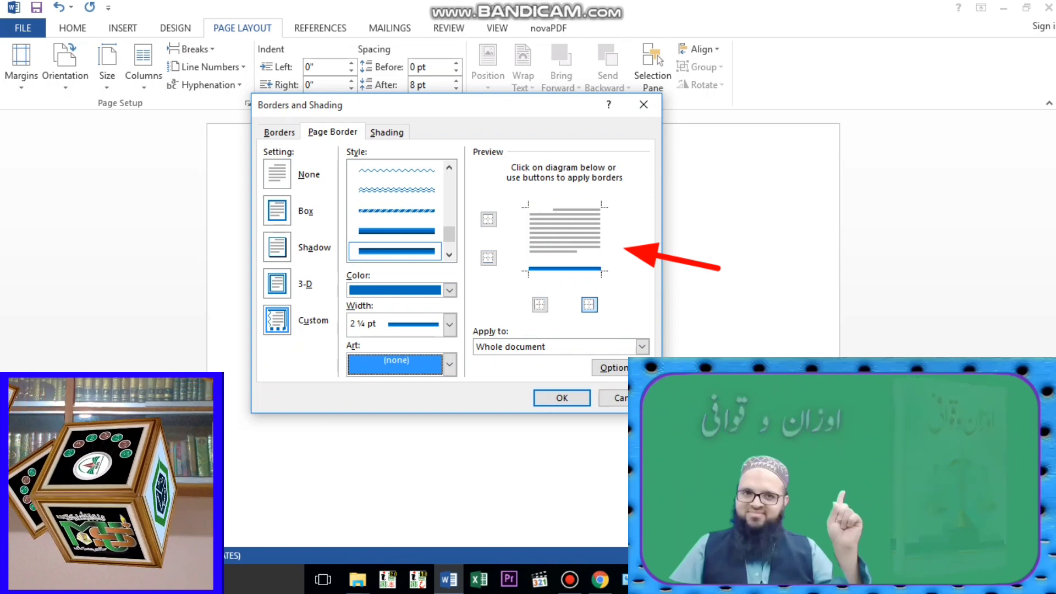
left_click(565, 268)
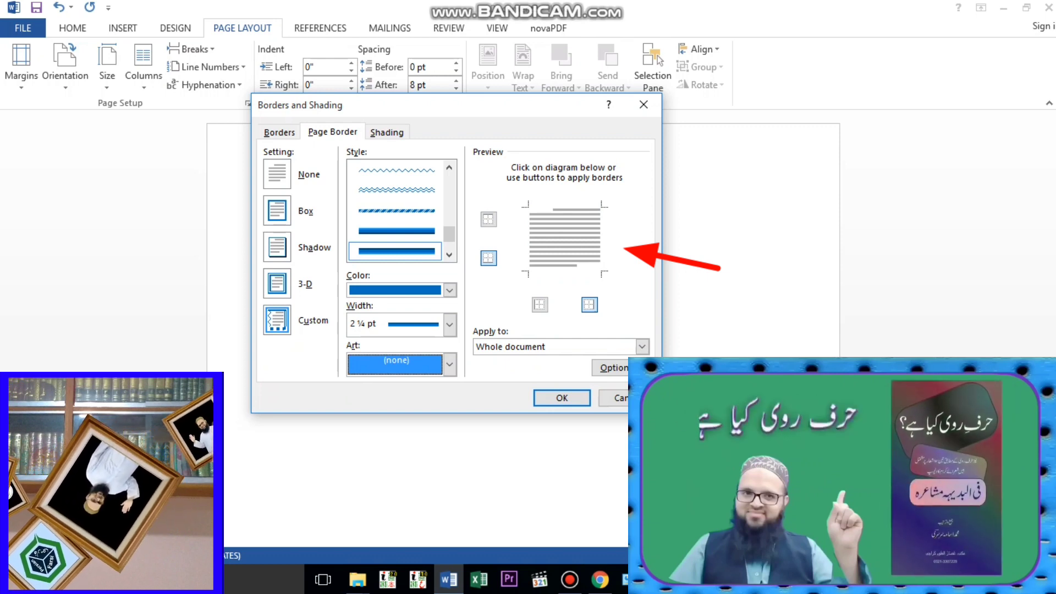
left_click(600, 242)
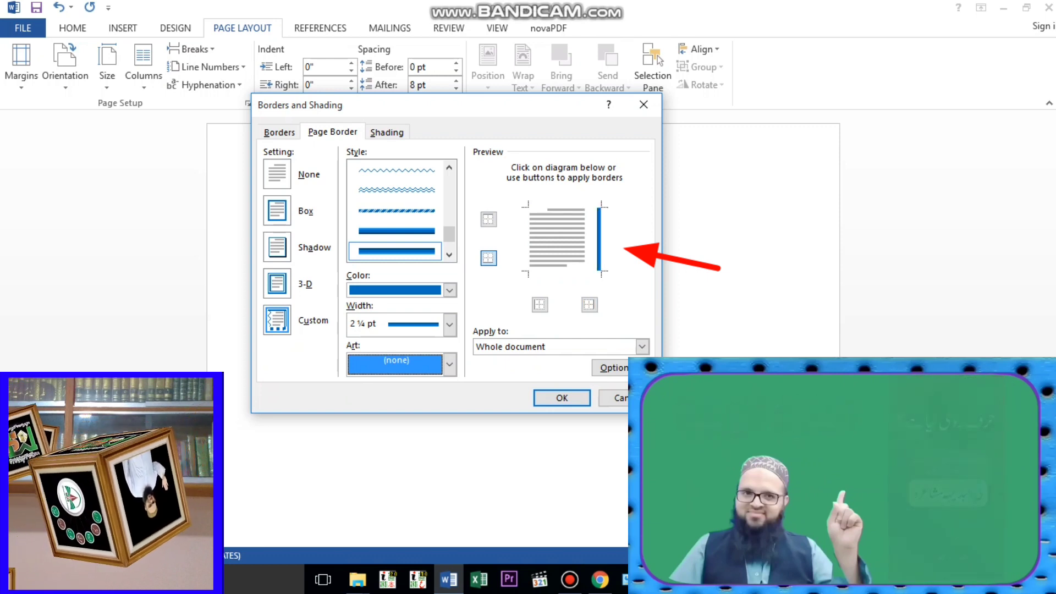
left_click(488, 258)
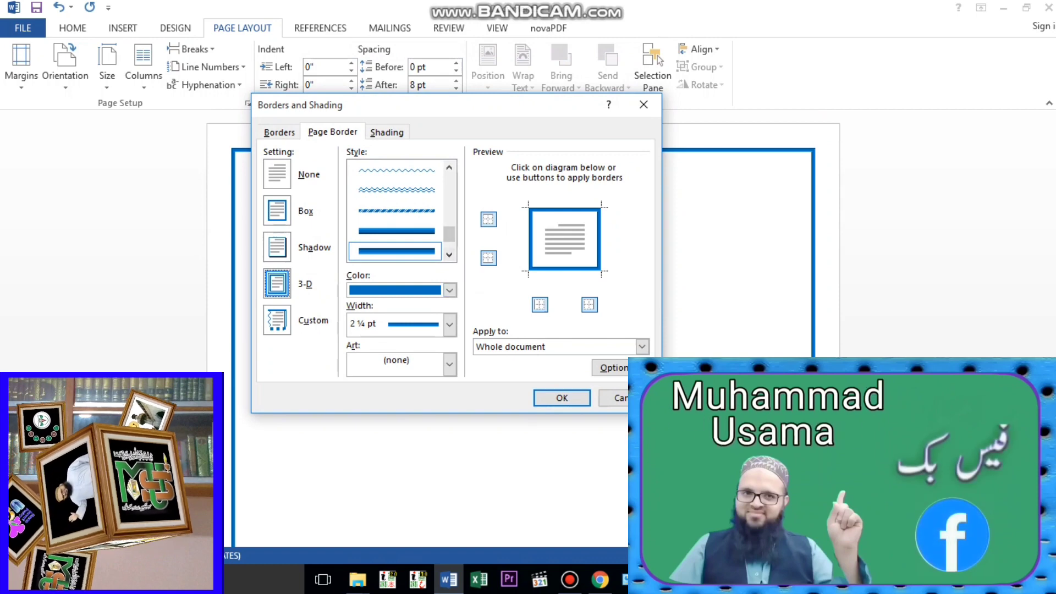
Step: Set the 3-D page border's width to 6 pt and apply it to the whole document
left_click(449, 325)
left_click(402, 448)
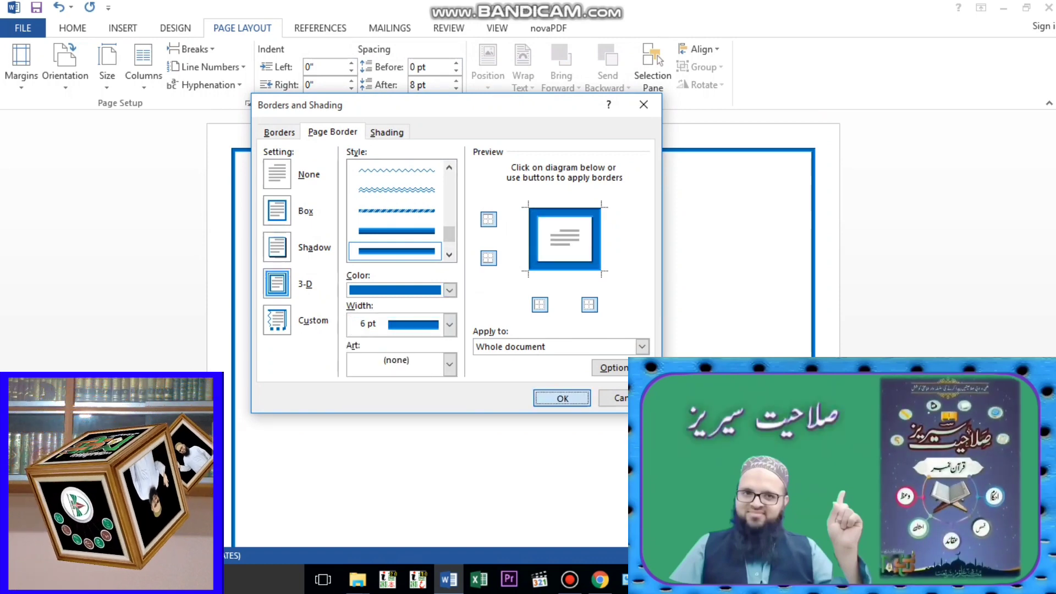
key("Return")
scroll(522, 303, "down", 5)
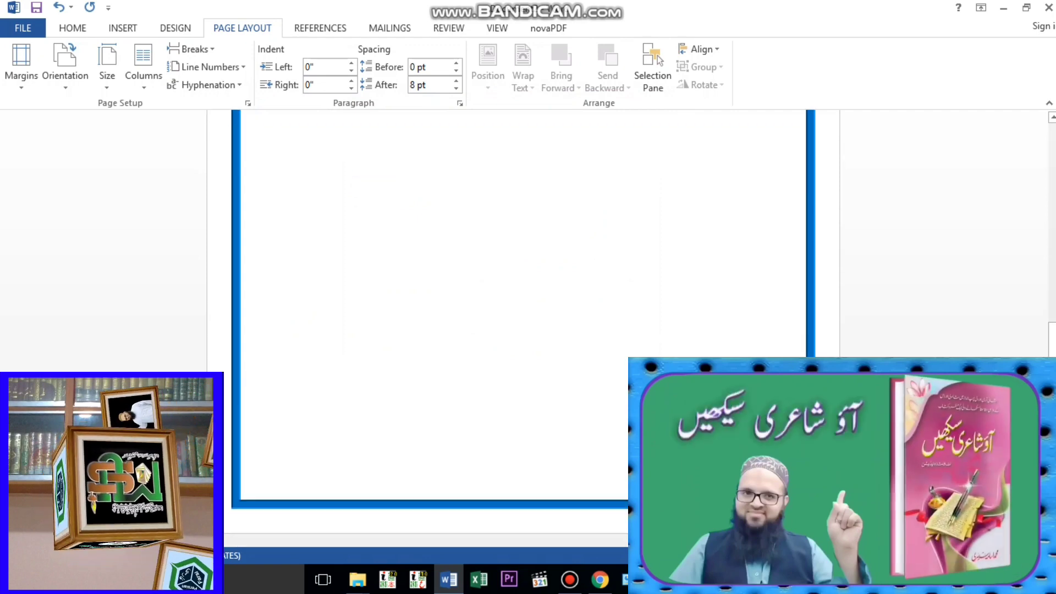
scroll(523, 303, "up", 3)
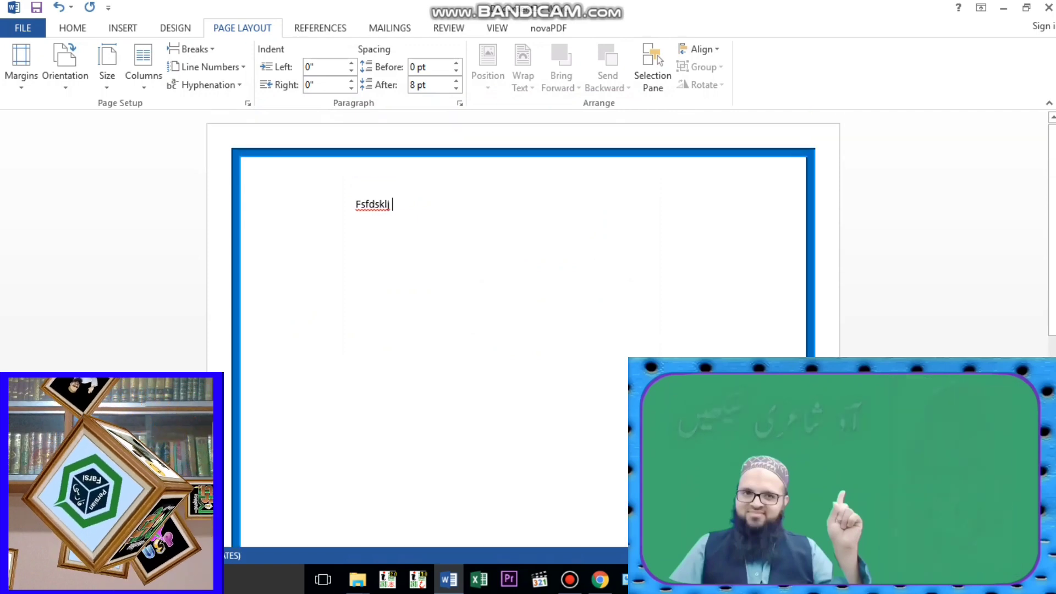
Step: Browse the page border art designs and apply the shaded yellow star art to the whole document
left_click(248, 103)
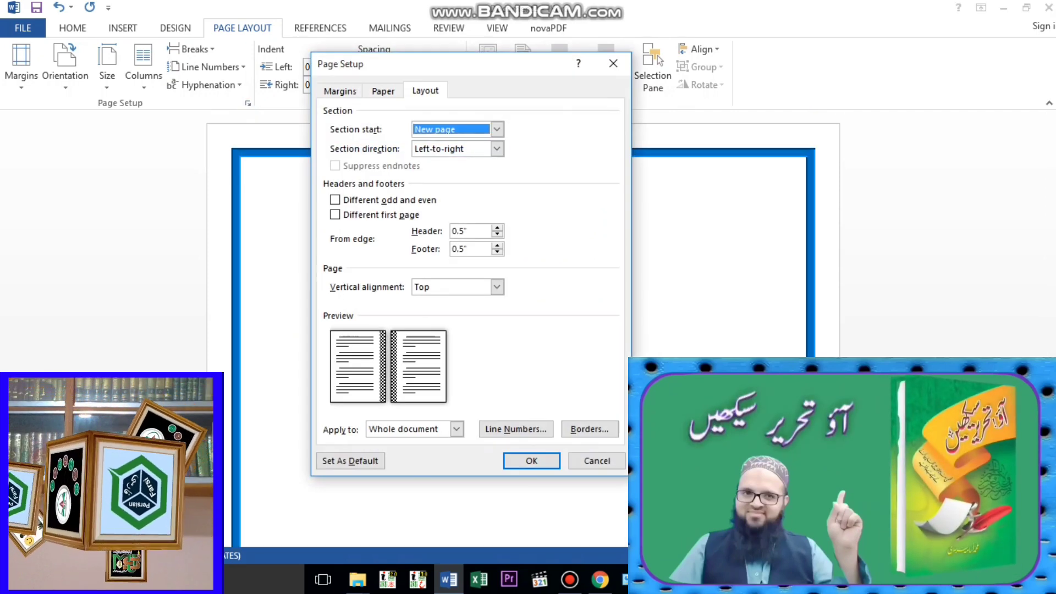
left_click(590, 429)
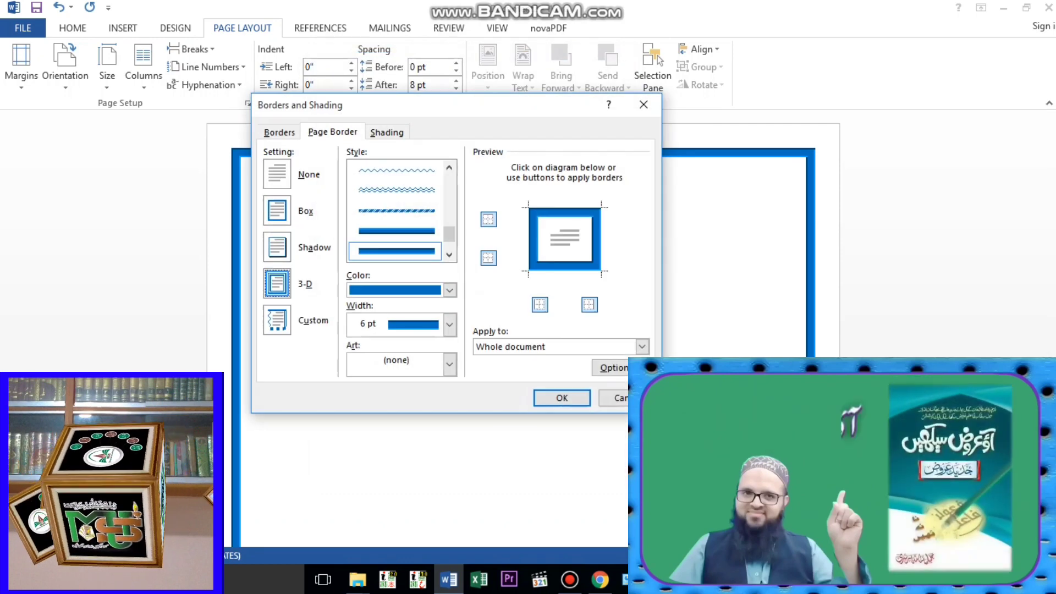
left_click(450, 364)
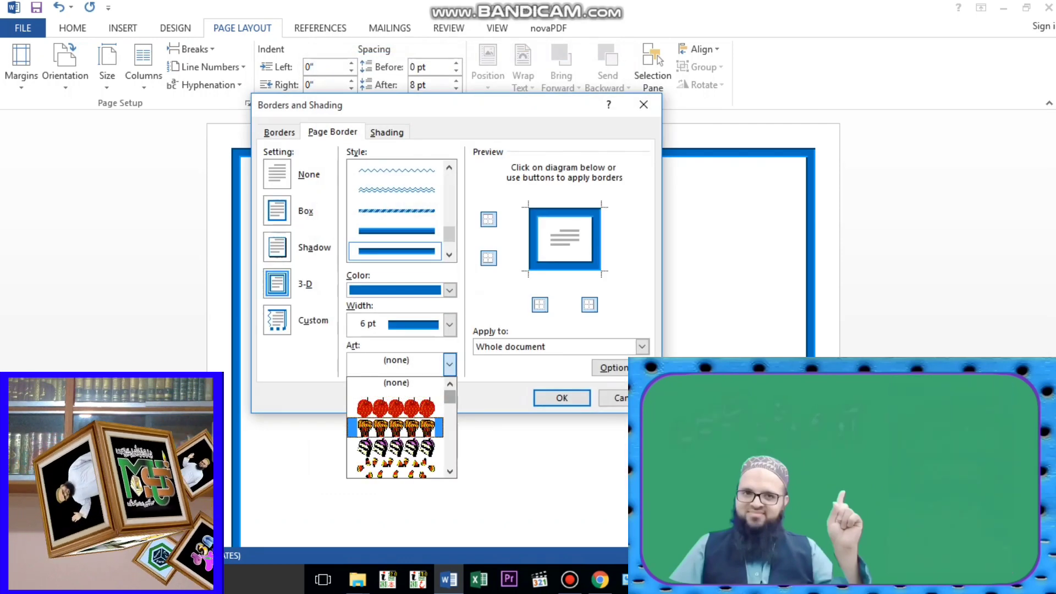
scroll(363, 444, "down", 10)
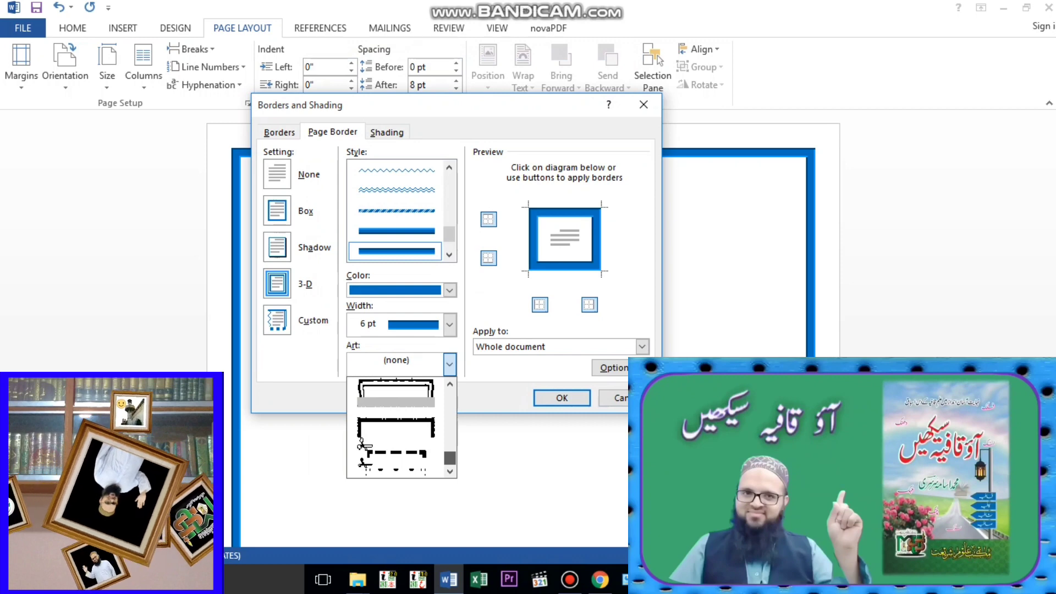
left_click(450, 471)
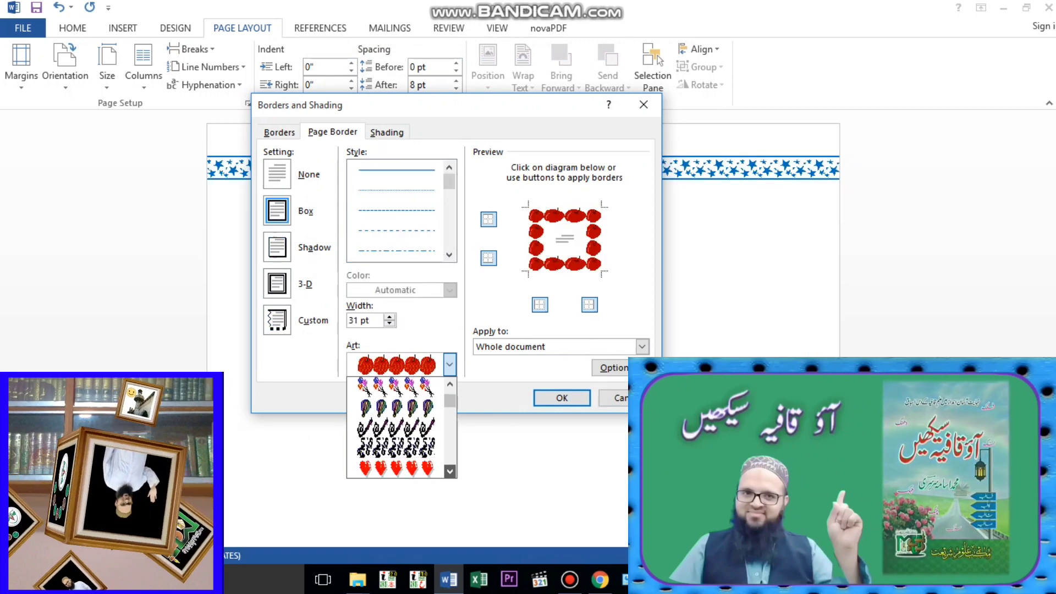
left_click(450, 472)
left_click(450, 471)
left_click(450, 471)
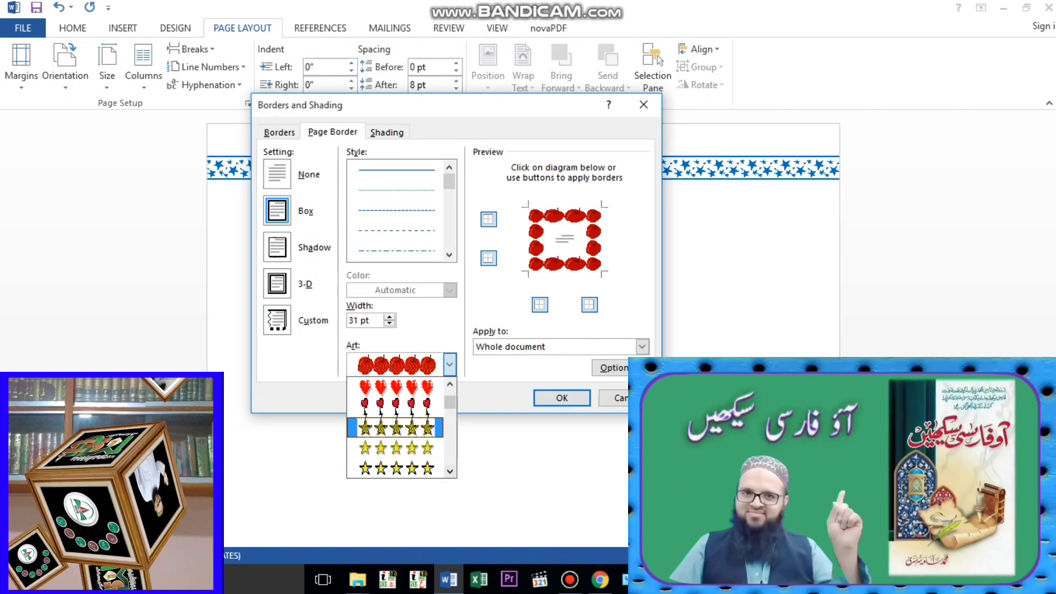
left_click(396, 428)
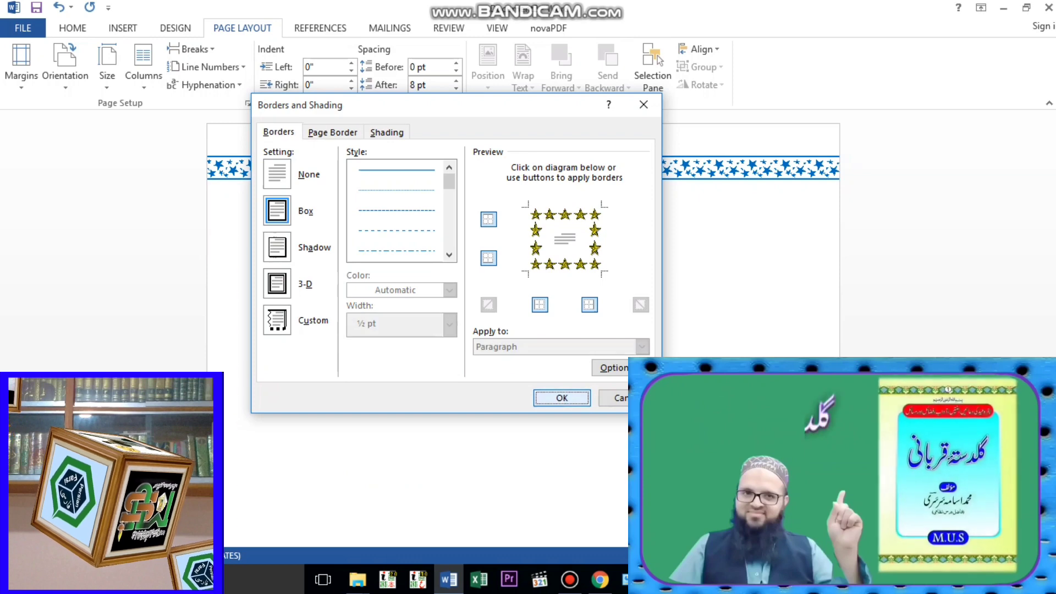
key("Return")
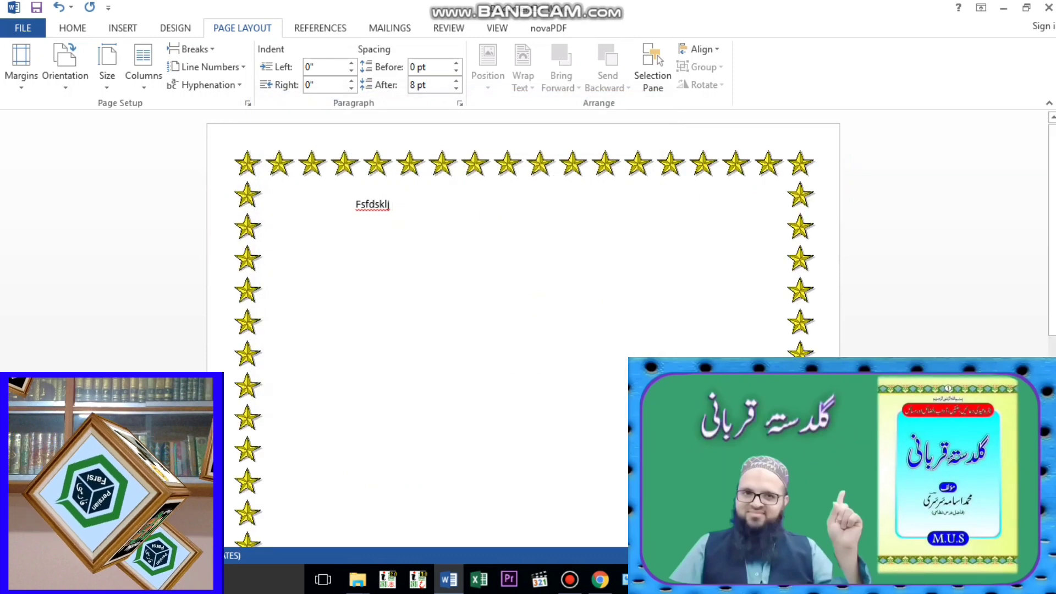
scroll(523, 330, "down", 7)
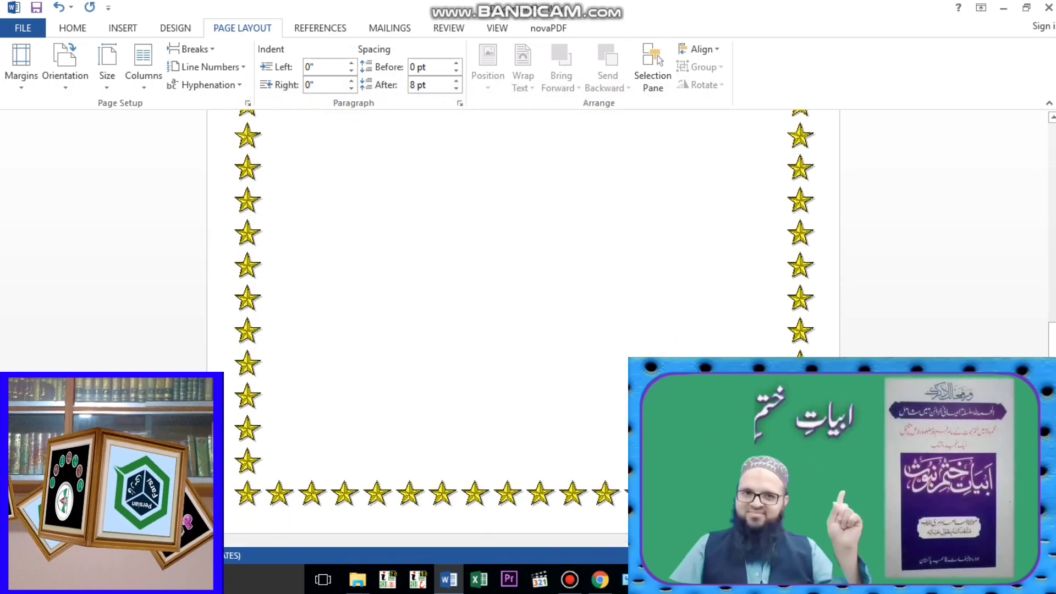
scroll(523, 330, "up", 7)
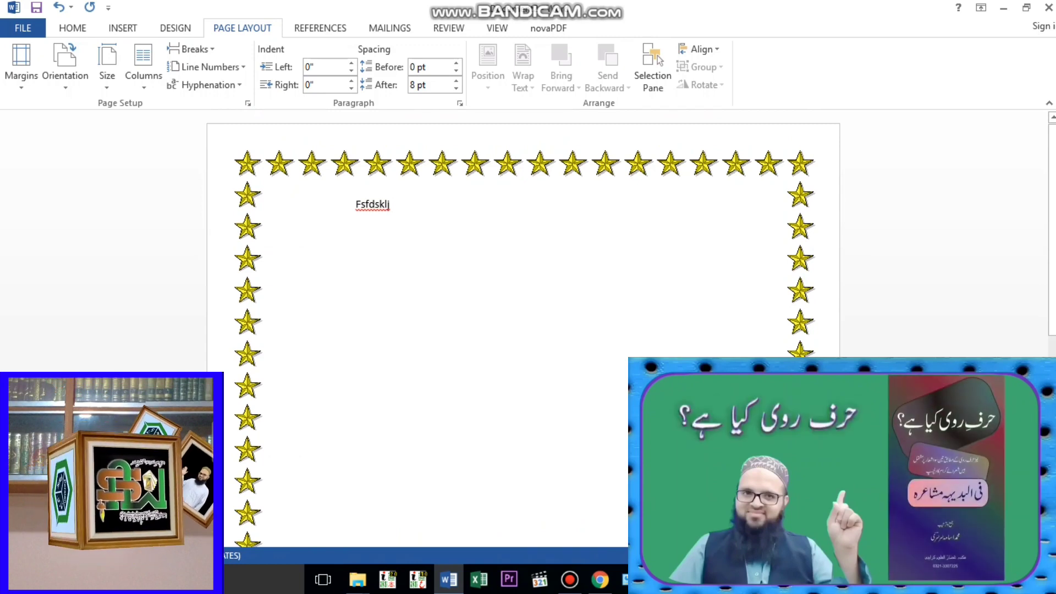
scroll(522, 275, "down", 10)
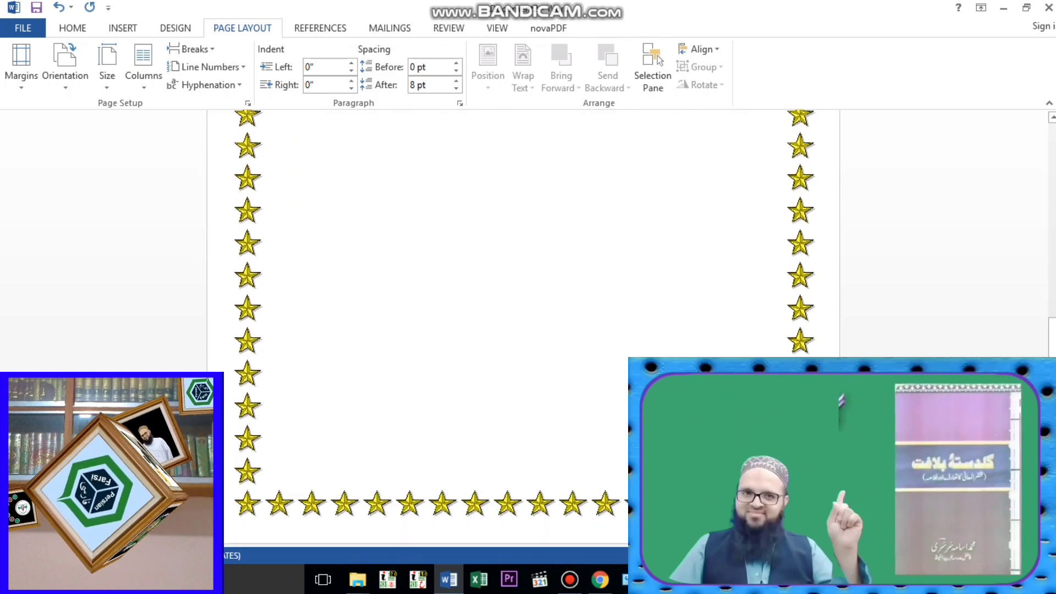
scroll(523, 275, "down", 1)
scroll(522, 275, "up", 2)
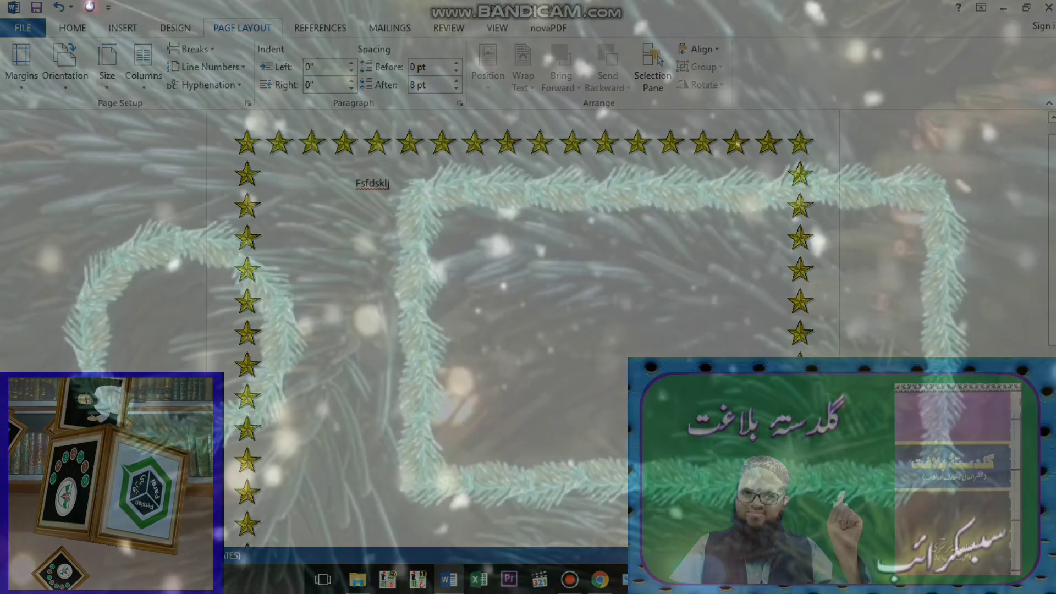